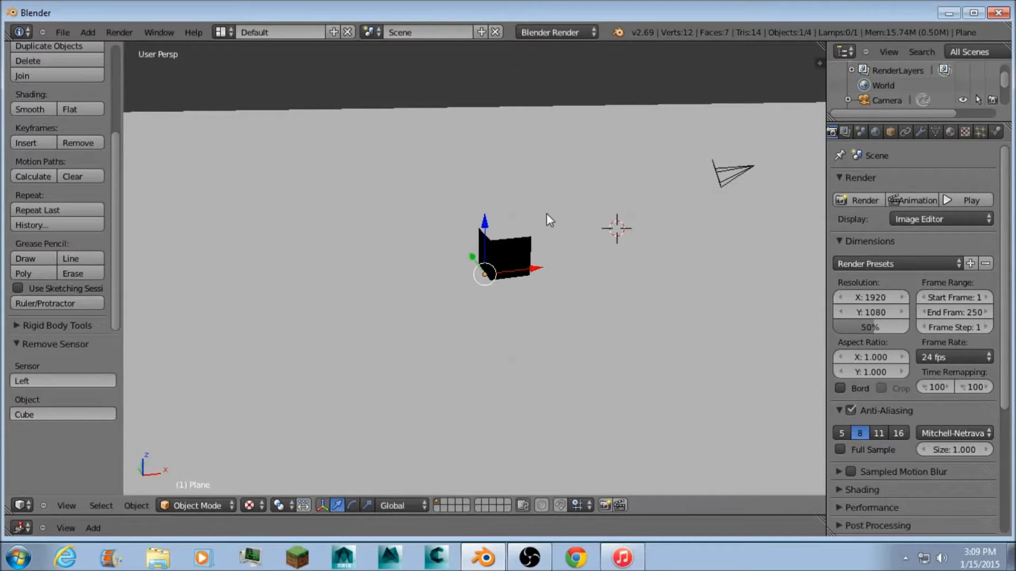
Select the cube in the 3D viewport so it becomes the active object instead of the plane
{"action": "right_click", "coordinate": [506, 239]}
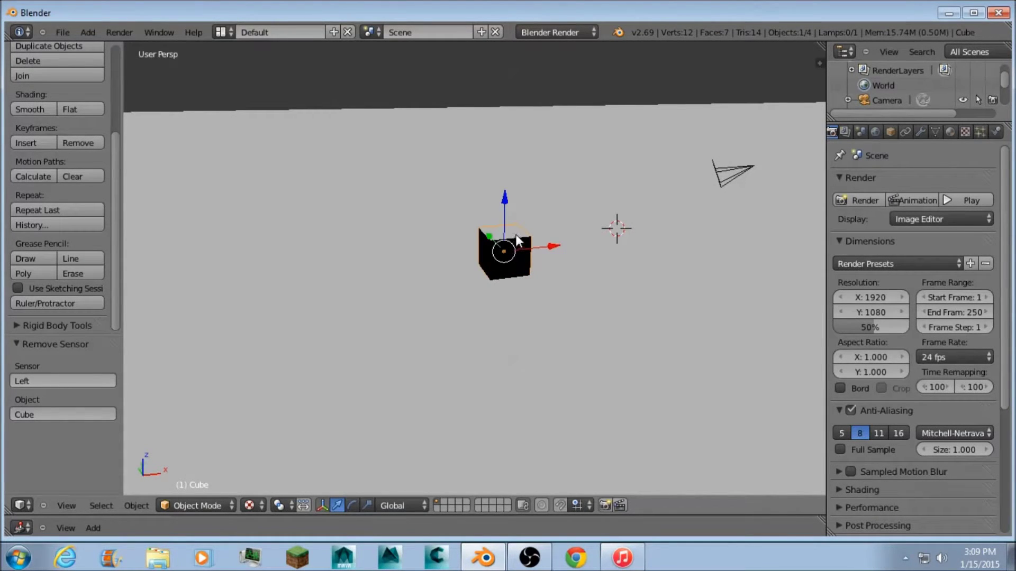
{"action": "left_click", "coordinate": [225, 32]}
Switch the screen layout to Game Logic
{"action": "key", "text": "Down"}
{"action": "key", "text": "Down"}
{"action": "key", "text": "Up"}
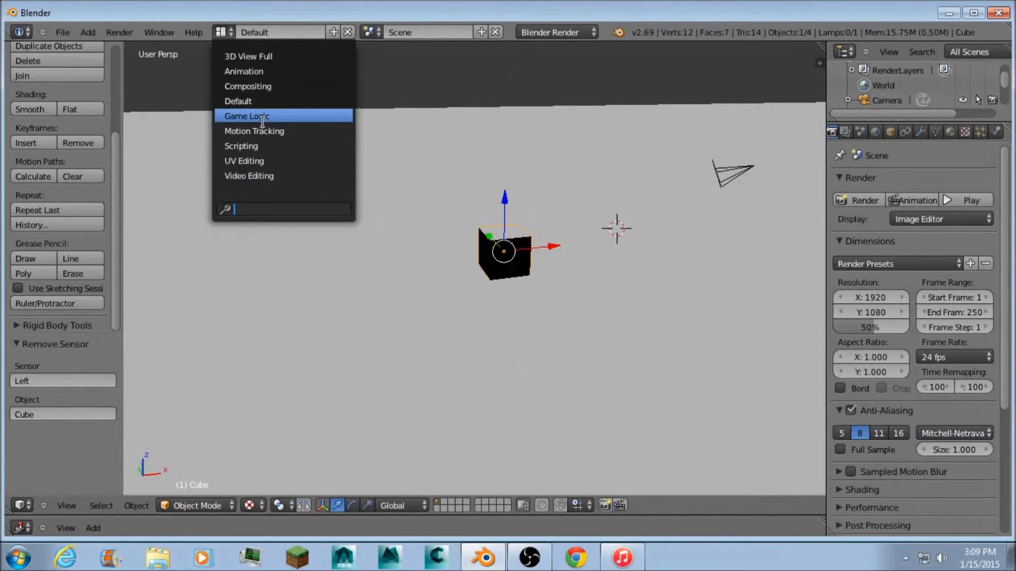
{"action": "key", "text": "Return"}
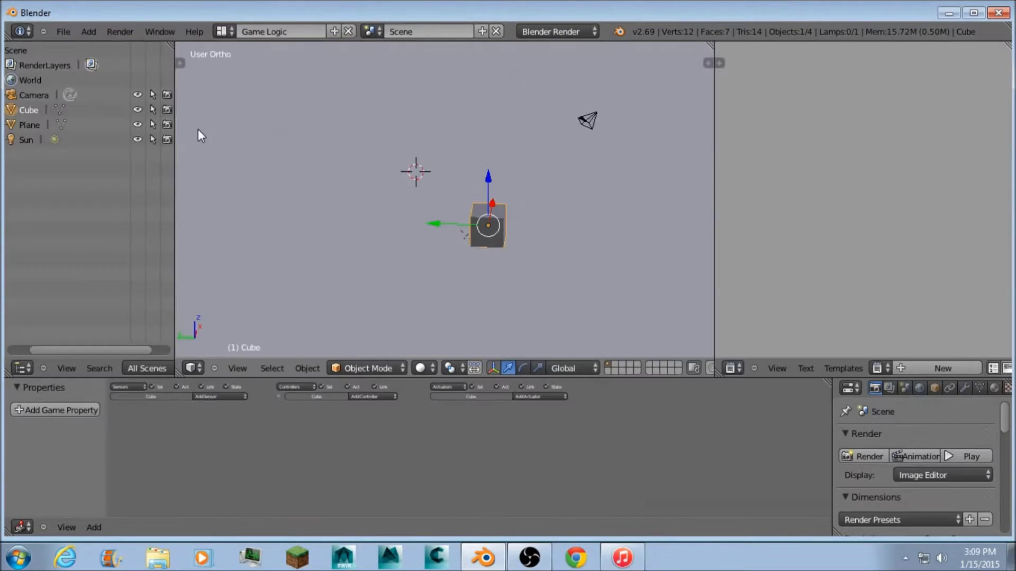
Set the render engine to Blender Game
{"action": "left_click", "coordinate": [579, 30]}
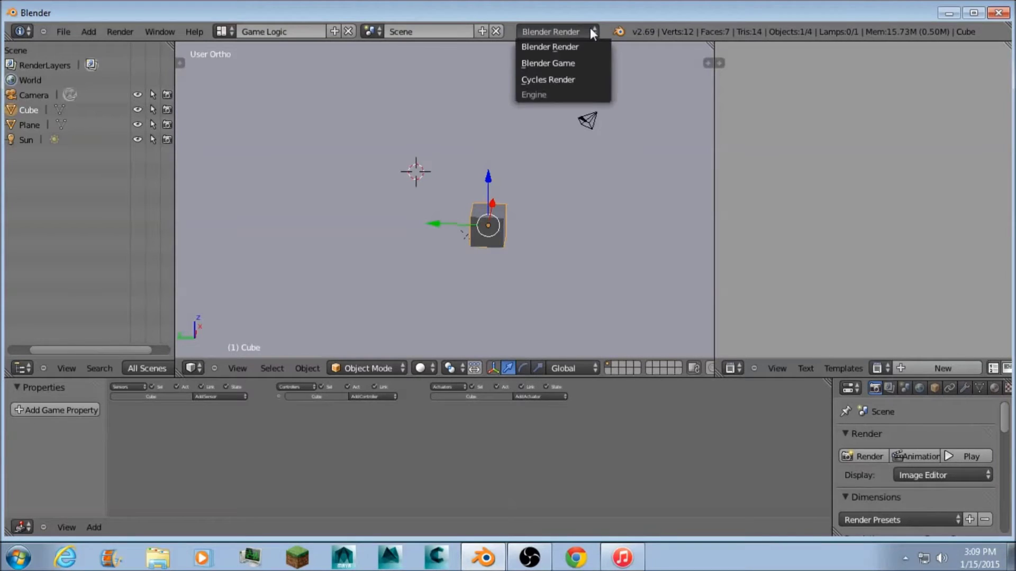
{"action": "left_click", "coordinate": [557, 71]}
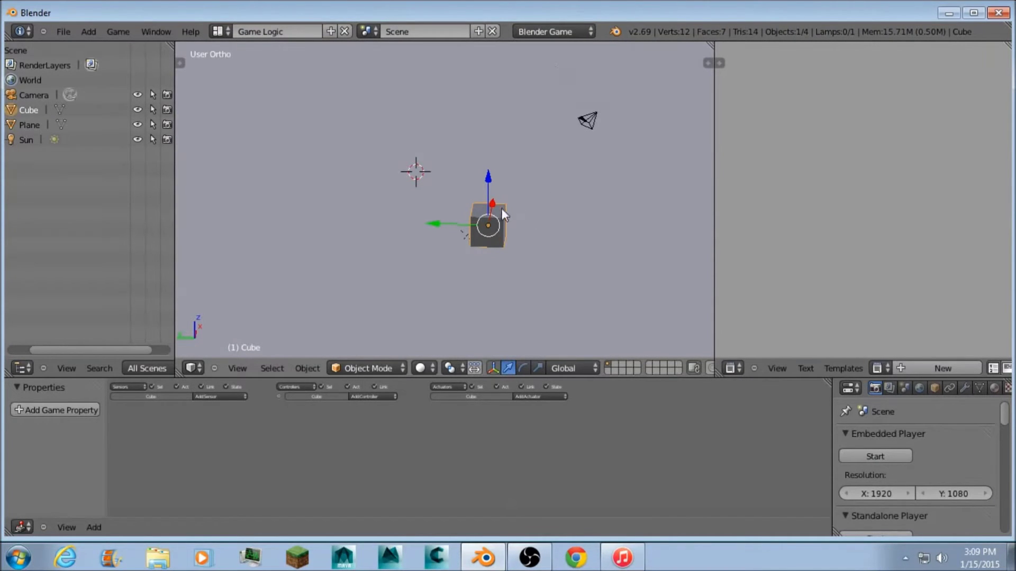
{"action": "left_click", "coordinate": [213, 398]}
Add a Keyboard sensor named Forward to the cube, triggered by the W key
{"action": "left_click", "coordinate": [216, 402]}
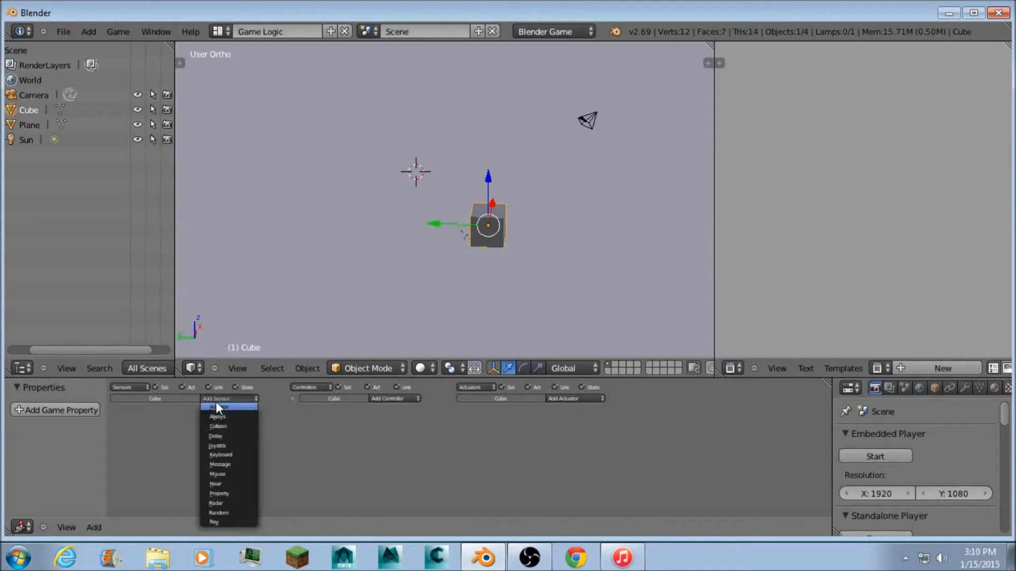
{"action": "left_click", "coordinate": [212, 454]}
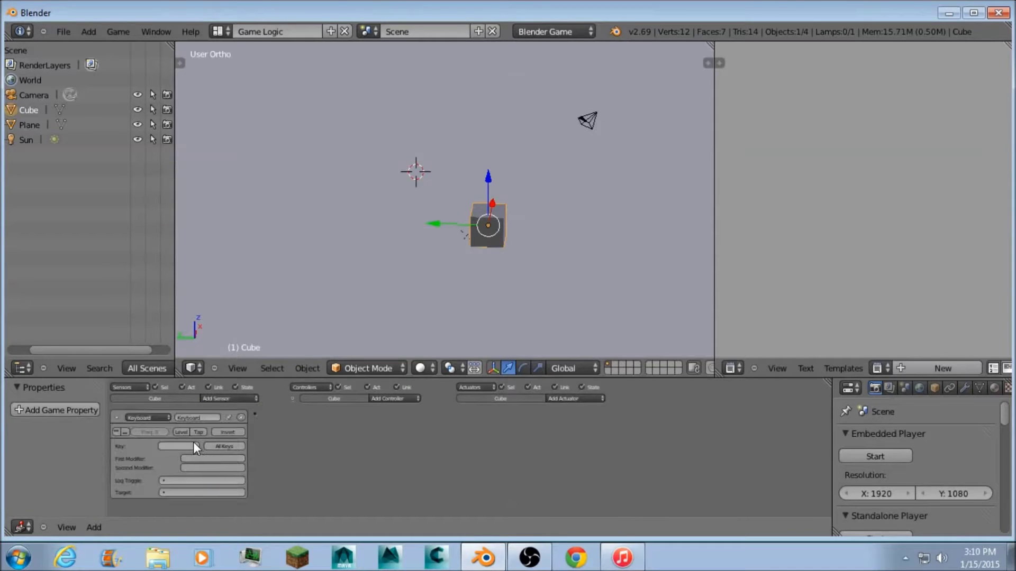
{"action": "left_click", "coordinate": [208, 418]}
{"action": "type", "text": "E"}
{"action": "type", "text": "orward"}
{"action": "key", "text": "Return"}
Add a Motion actuator with Loc X 0.10 and wire the Forward sensor to it through an And controller
{"action": "left_click", "coordinate": [589, 398]}
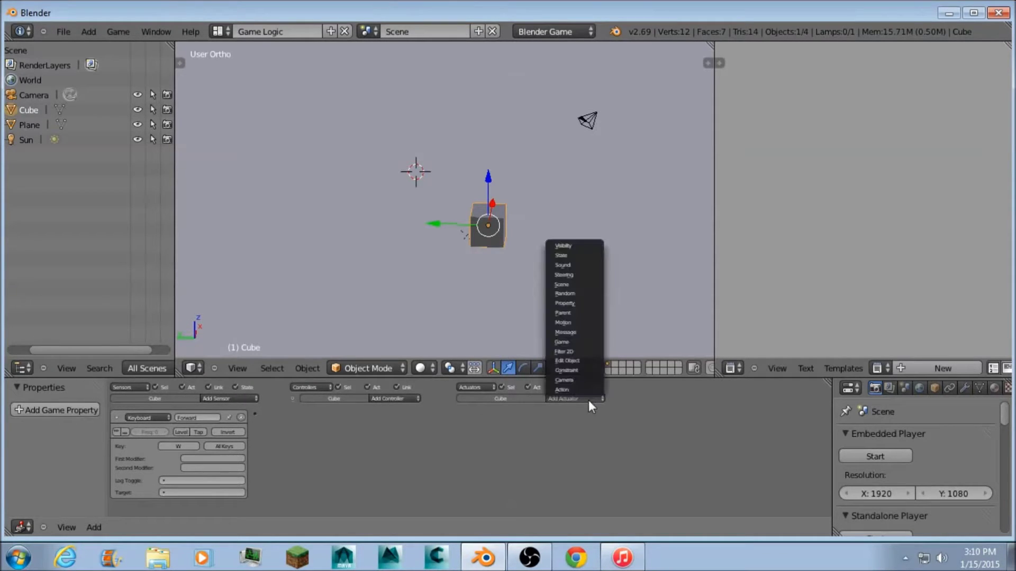
{"action": "left_click", "coordinate": [589, 398]}
{"action": "left_click", "coordinate": [589, 398]}
{"action": "left_click", "coordinate": [587, 321]}
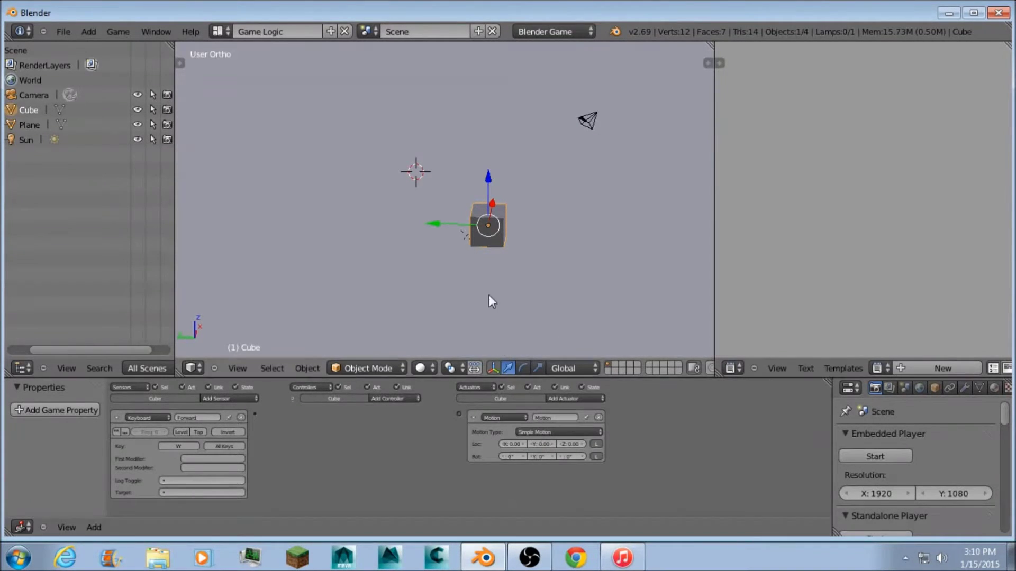
{"action": "middle_click_drag", "start_coordinate": [500, 286], "coordinate": [311, 307]}
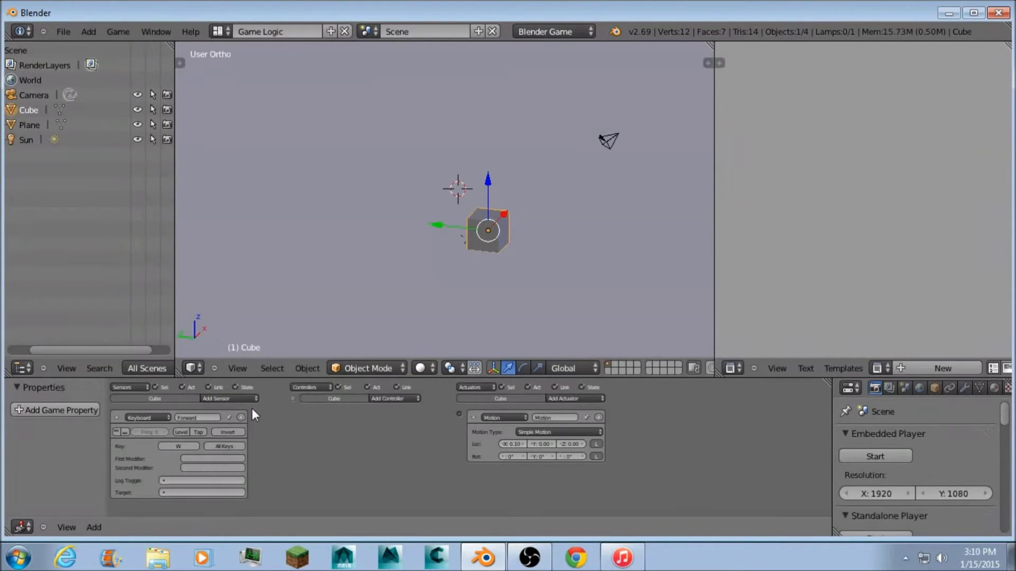
{"action": "left_click_drag", "start_coordinate": [255, 414], "coordinate": [459, 415]}
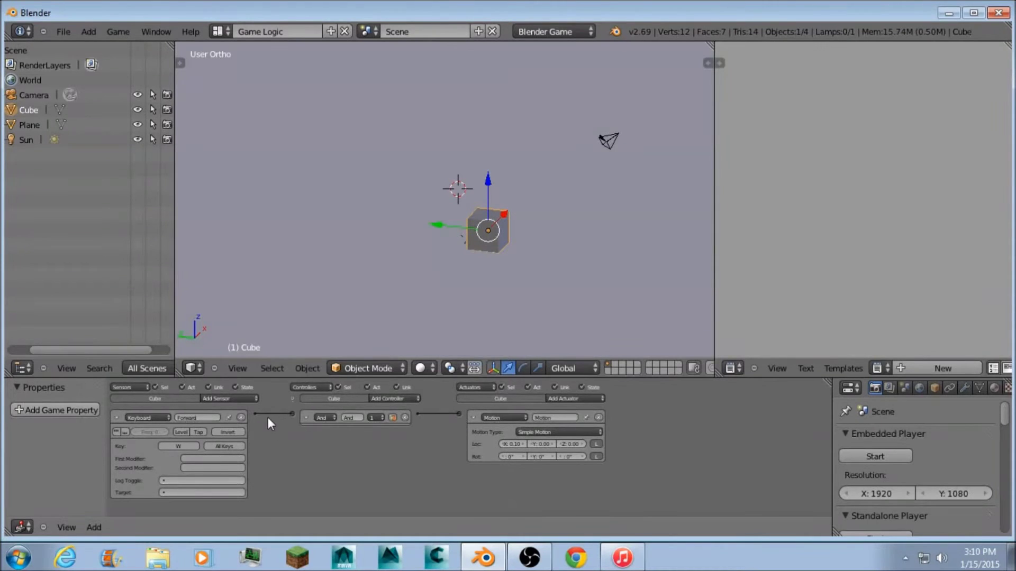
{"action": "left_click", "coordinate": [391, 399]}
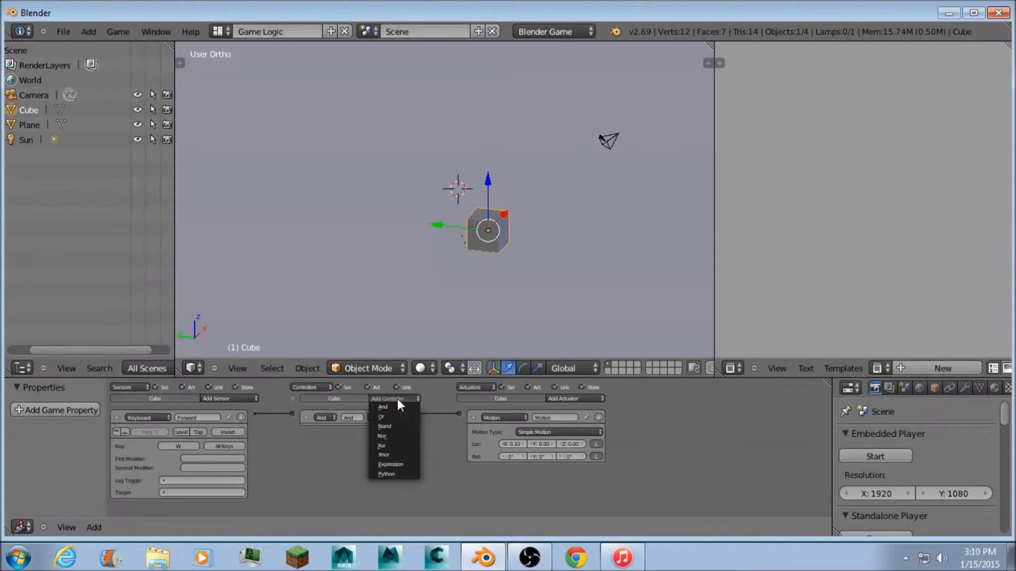
{"action": "left_click", "coordinate": [397, 406]}
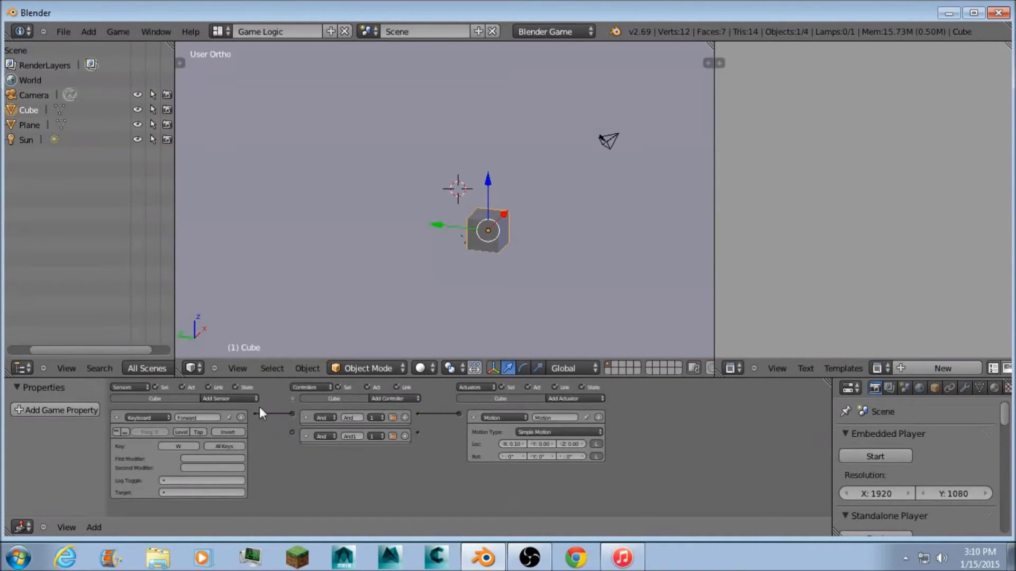
{"action": "left_click", "coordinate": [404, 436]}
{"action": "left_click_drag", "start_coordinate": [255, 415], "coordinate": [462, 412]}
{"action": "left_click", "coordinate": [405, 437]}
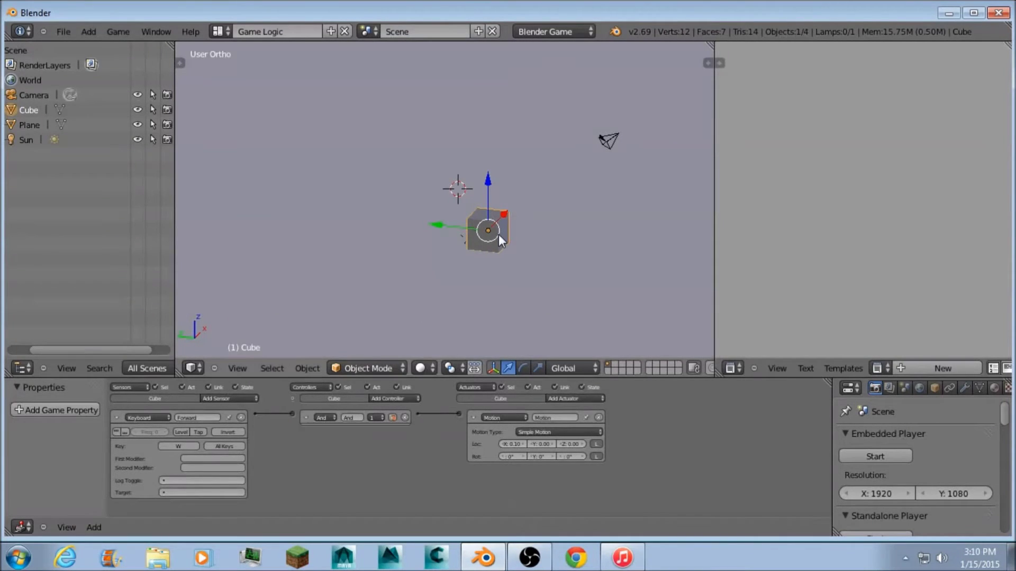
{"action": "key", "text": "p"}
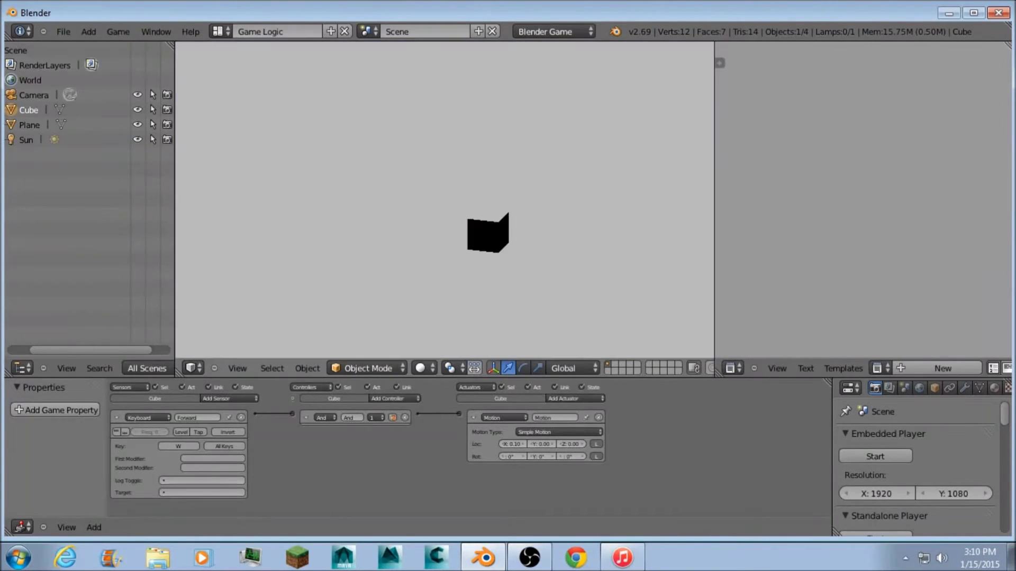
{"action": "key", "text": "w"}
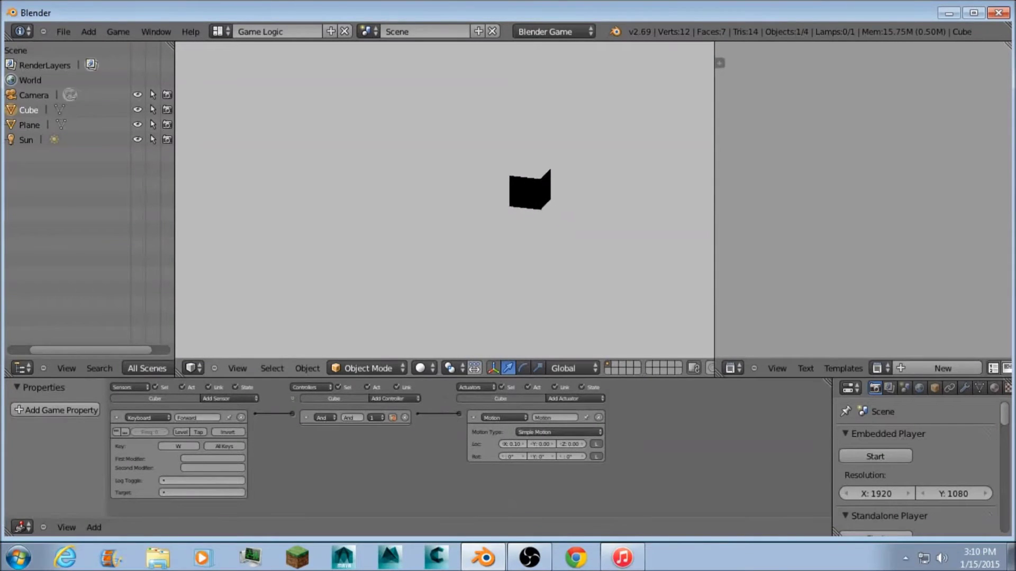
{"action": "key", "text": "Escape"}
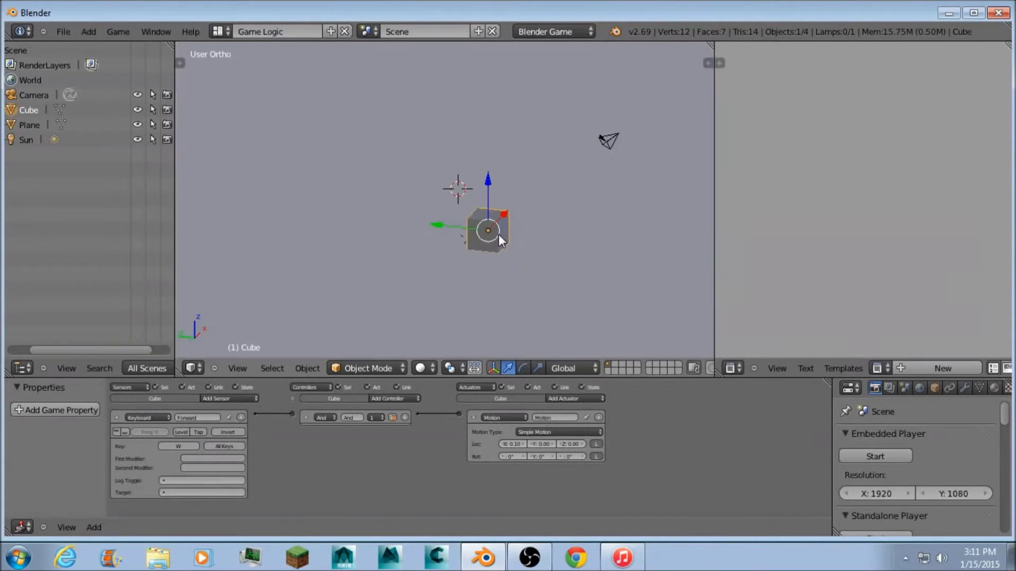
Collapse the existing bricks and add a Keyboard sensor named Backward on key S
{"action": "left_click", "coordinate": [116, 418]}
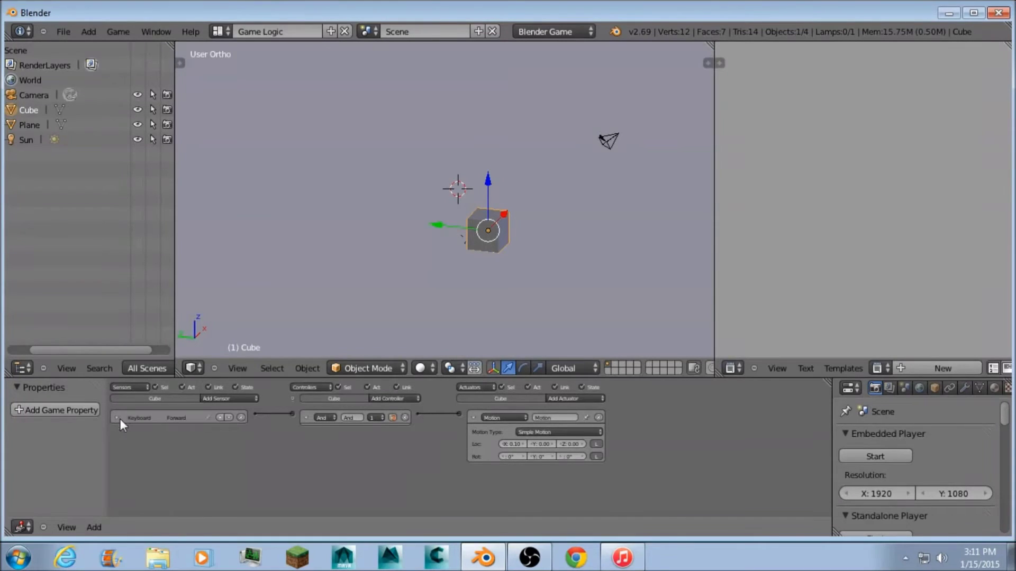
{"action": "left_click", "coordinate": [473, 417]}
{"action": "left_click", "coordinate": [306, 418]}
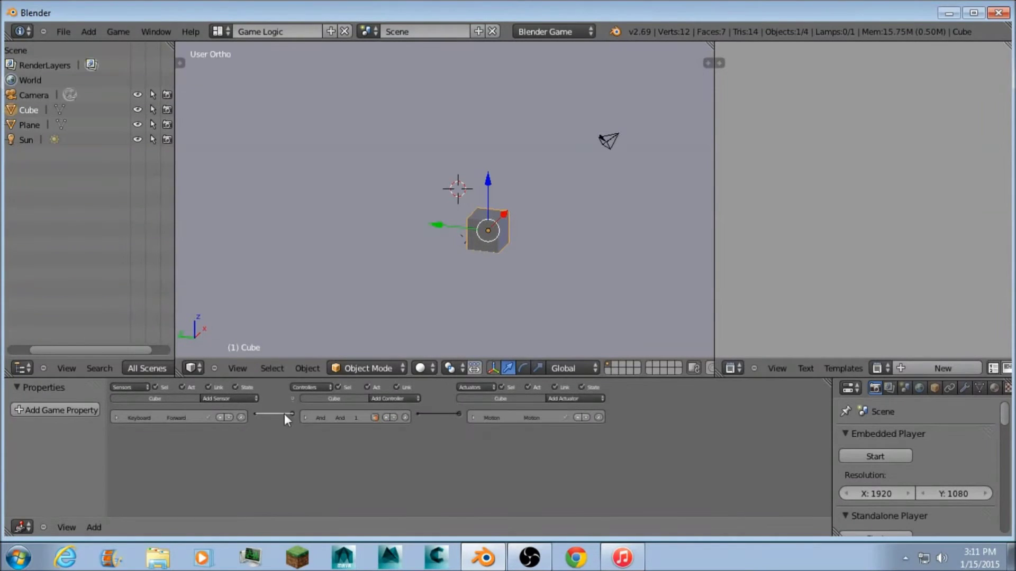
{"action": "left_click", "coordinate": [233, 399]}
{"action": "left_click", "coordinate": [227, 455]}
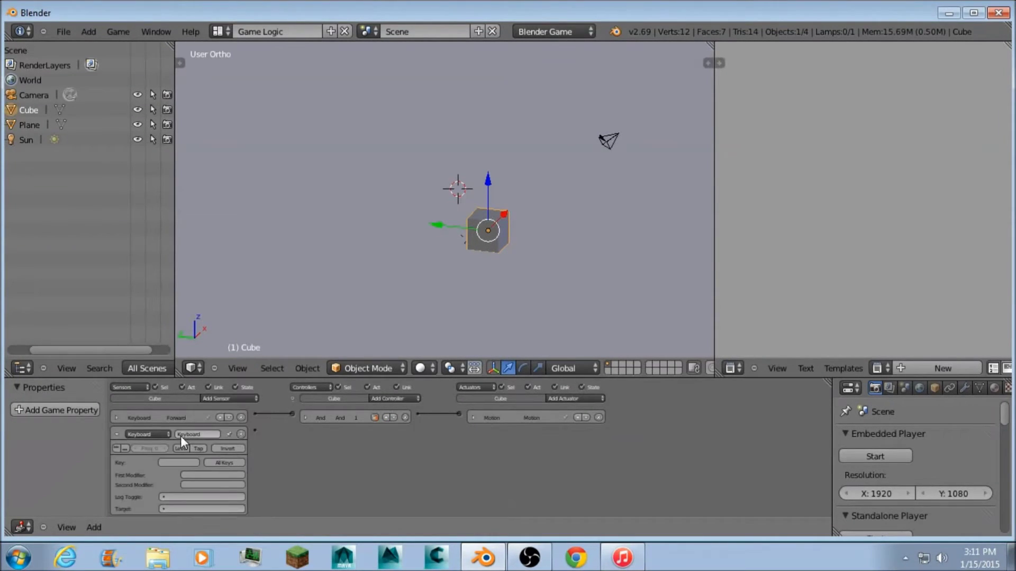
{"action": "type", "text": "Backward"}
{"action": "key", "text": "Return"}
Add a Motion1 actuator with Loc X -0.10 and link the Backward sensor to it
{"action": "left_click", "coordinate": [596, 400]}
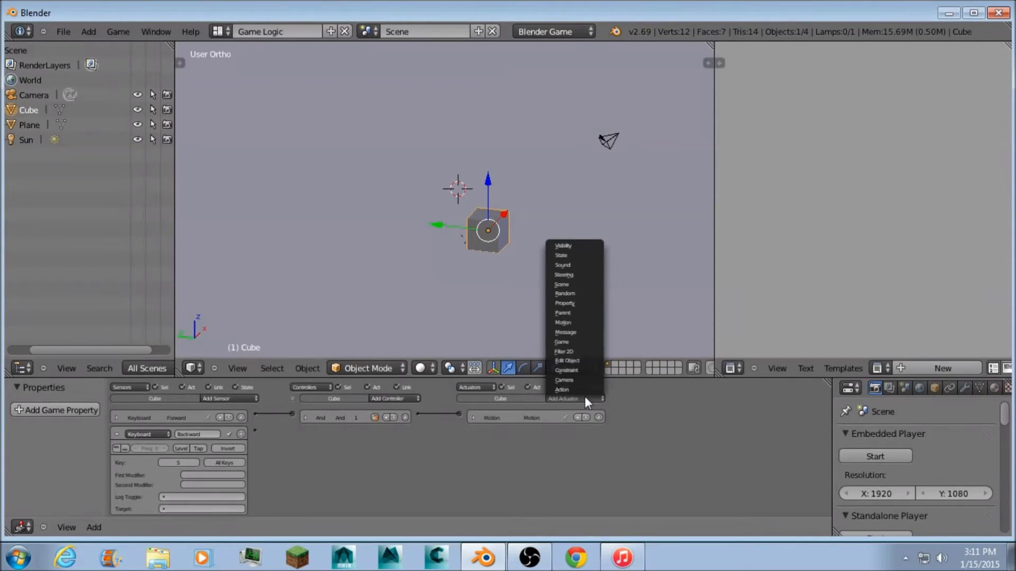
{"action": "left_click", "coordinate": [578, 322]}
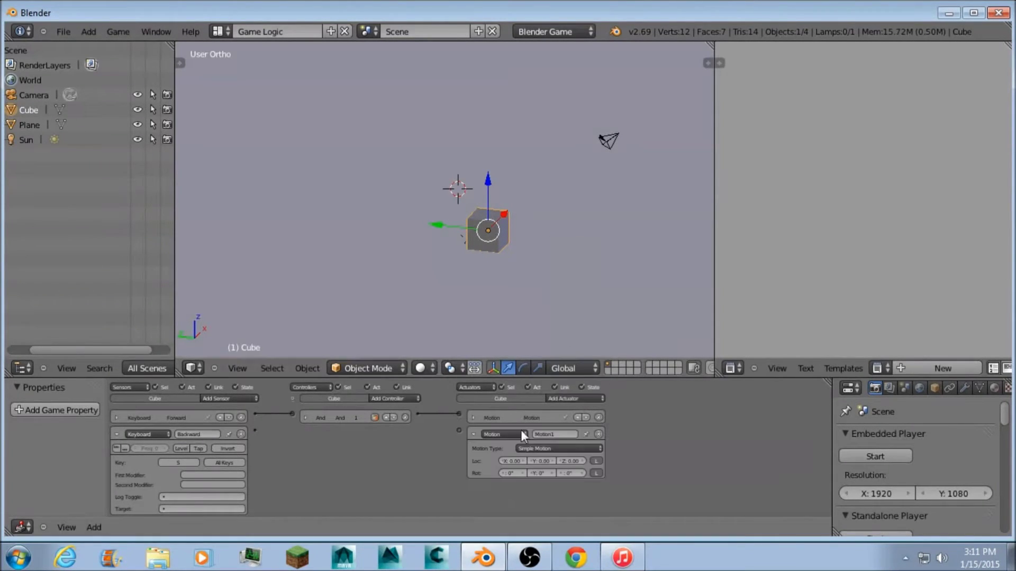
{"action": "left_click", "coordinate": [502, 461]}
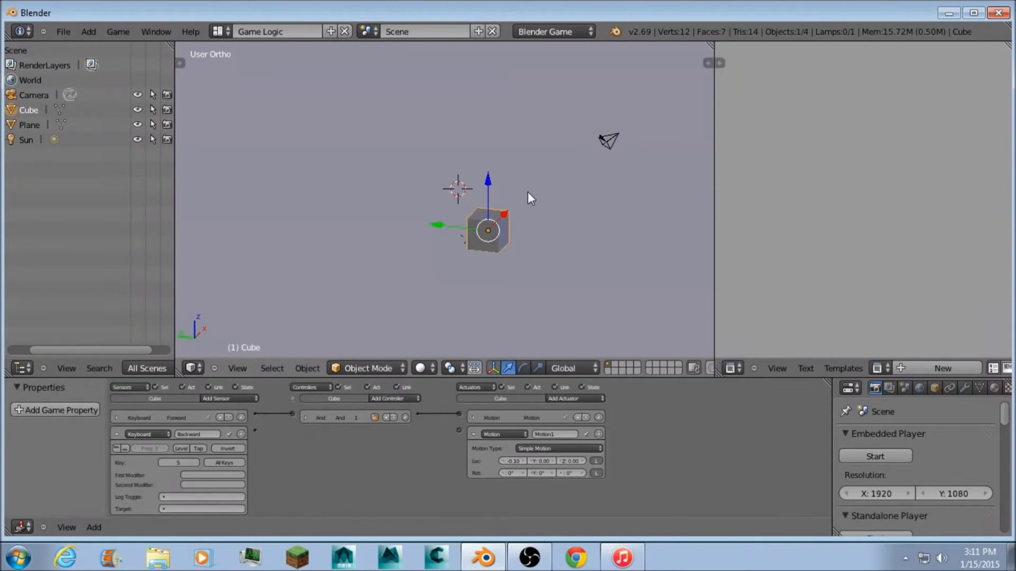
{"action": "left_click", "coordinate": [473, 435]}
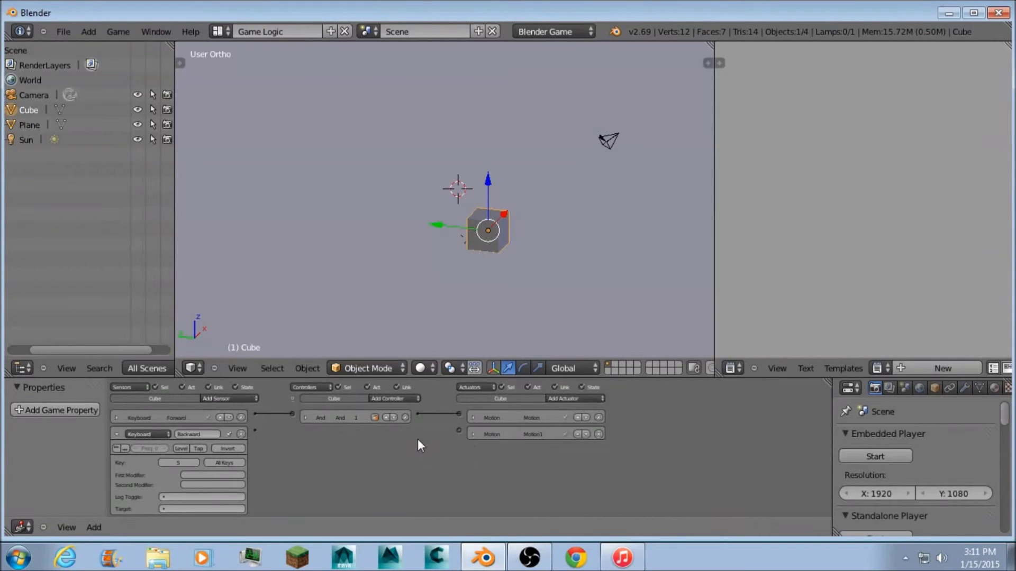
{"action": "left_click_drag", "start_coordinate": [255, 430], "coordinate": [458, 430]}
{"action": "left_click_drag", "start_coordinate": [256, 431], "coordinate": [458, 430]}
Run the game and test forward and backward movement with W and S
{"action": "key", "text": "p"}
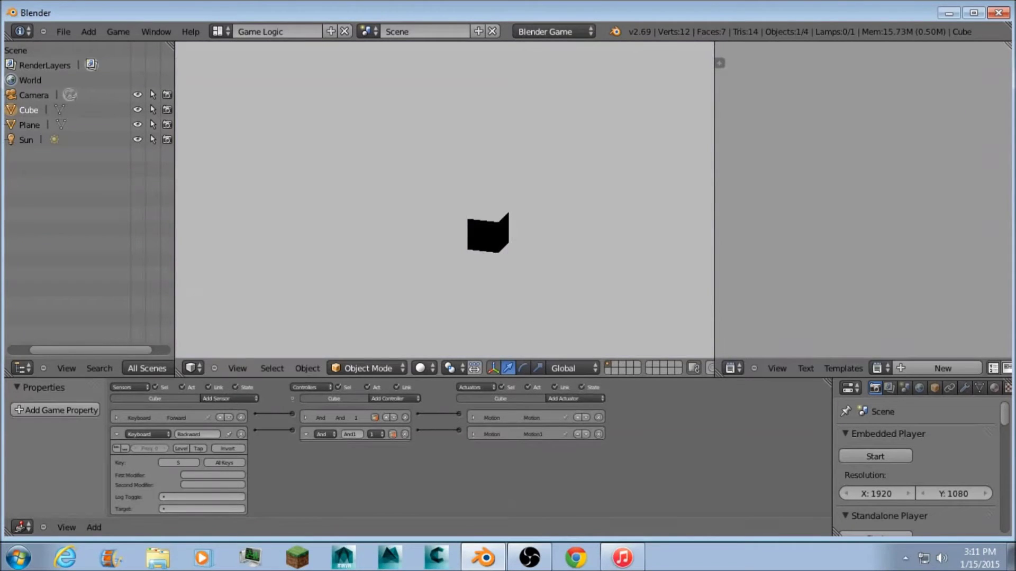
{"action": "key", "text": "w"}
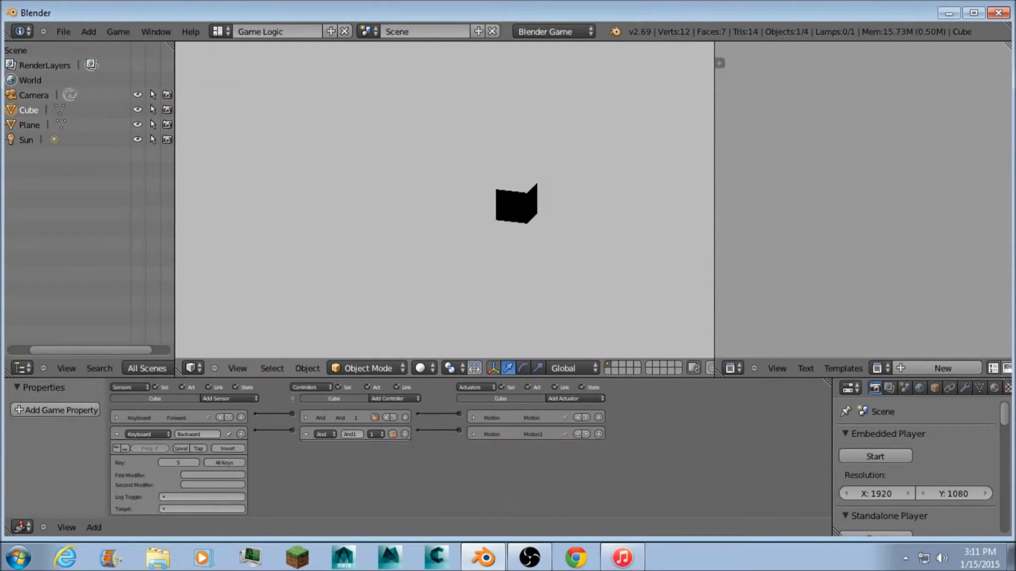
{"action": "key", "text": "s"}
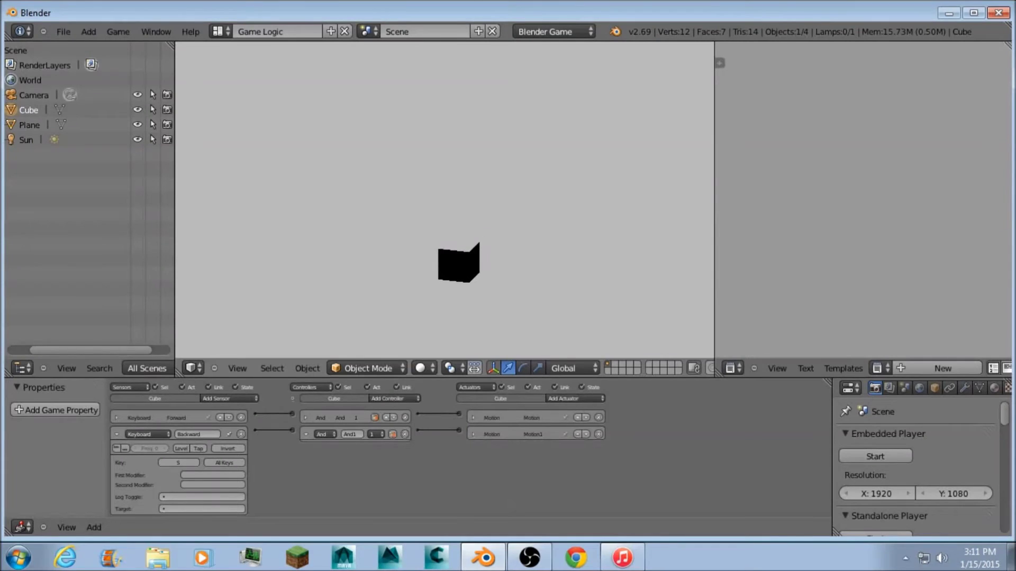
{"action": "key", "text": "Escape"}
Collapse the Backward sensor and add a Keyboard sensor named Left on key A
{"action": "left_click", "coordinate": [117, 434]}
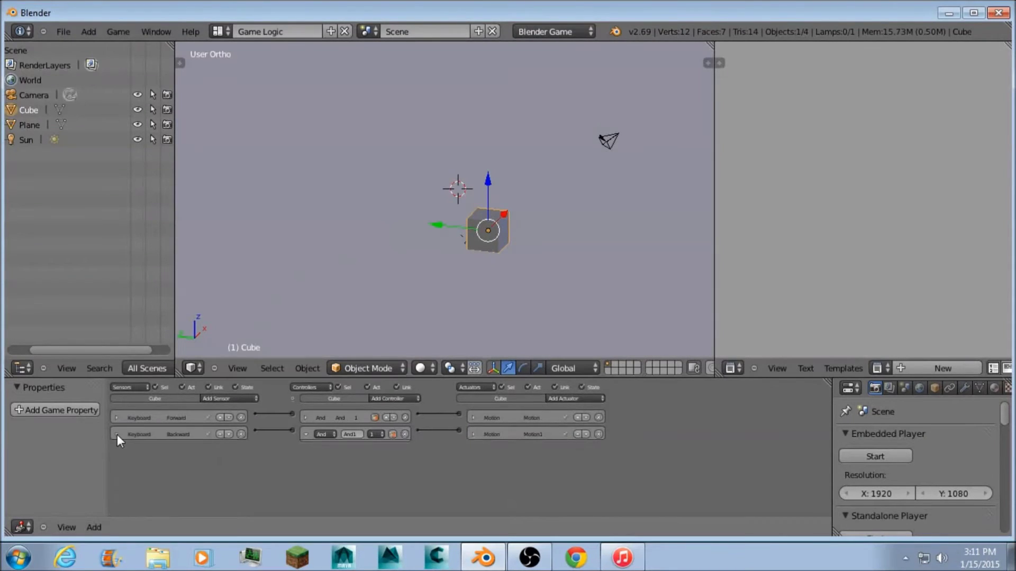
{"action": "left_click", "coordinate": [231, 399]}
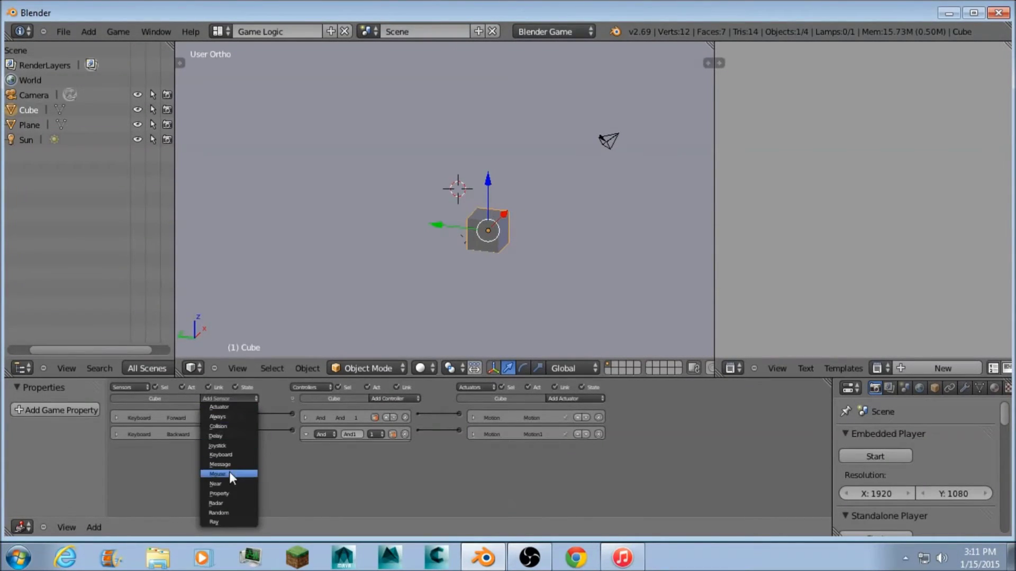
{"action": "left_click", "coordinate": [227, 456]}
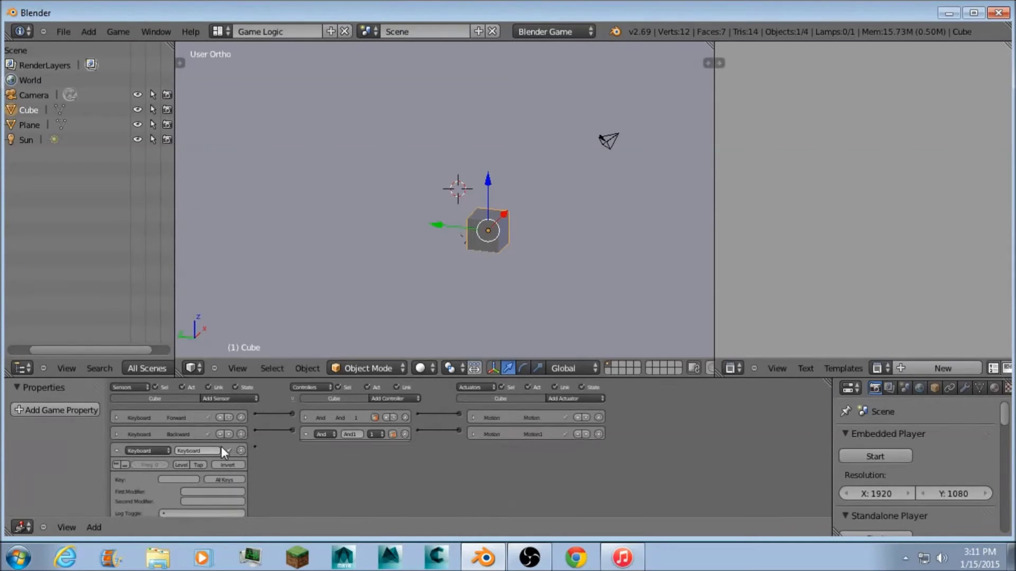
{"action": "left_click", "coordinate": [206, 451]}
{"action": "type", "text": "Lef"}
{"action": "key", "text": "Return"}
Add a Motion2 actuator with Loc Y 0.10 and connect the Left sensor to it
{"action": "left_click", "coordinate": [589, 400]}
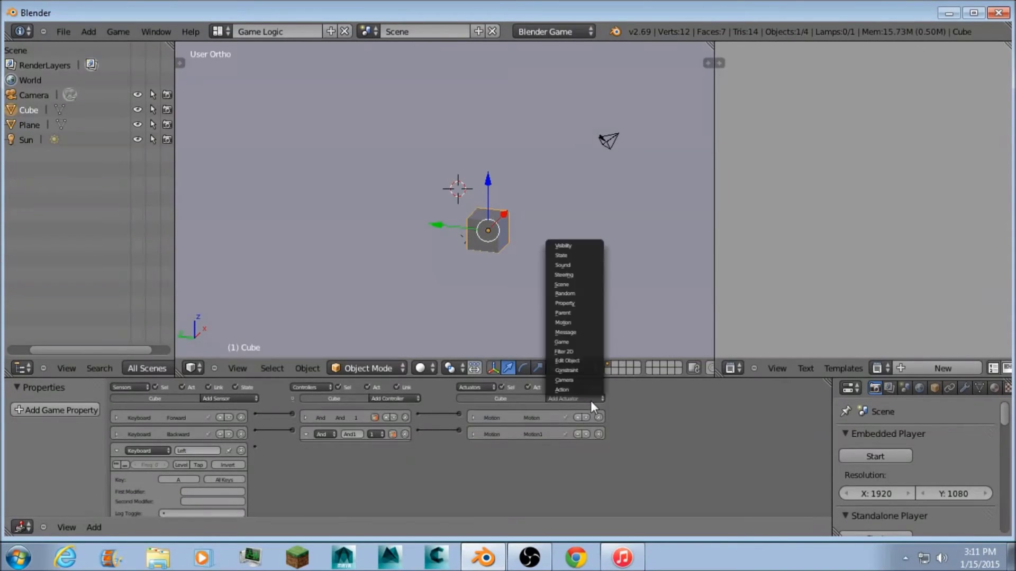
{"action": "left_click", "coordinate": [563, 323]}
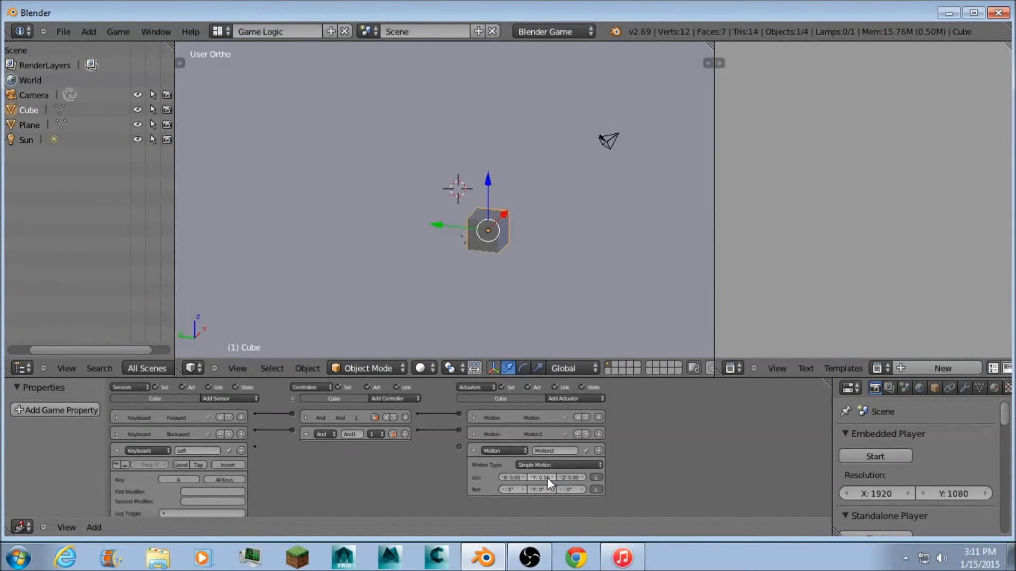
{"action": "left_click_drag", "start_coordinate": [254, 447], "coordinate": [459, 447]}
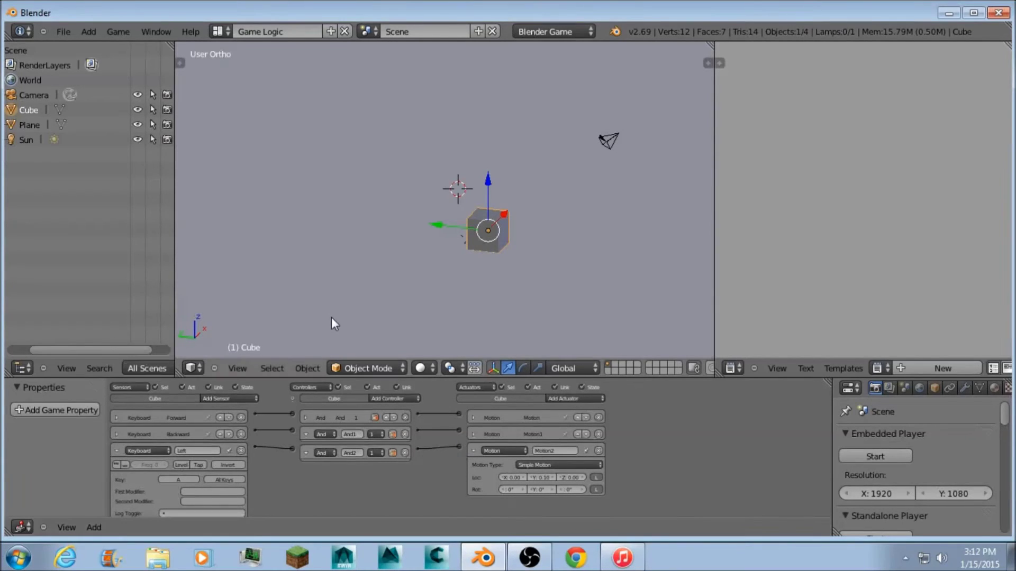
{"action": "key", "text": "p"}
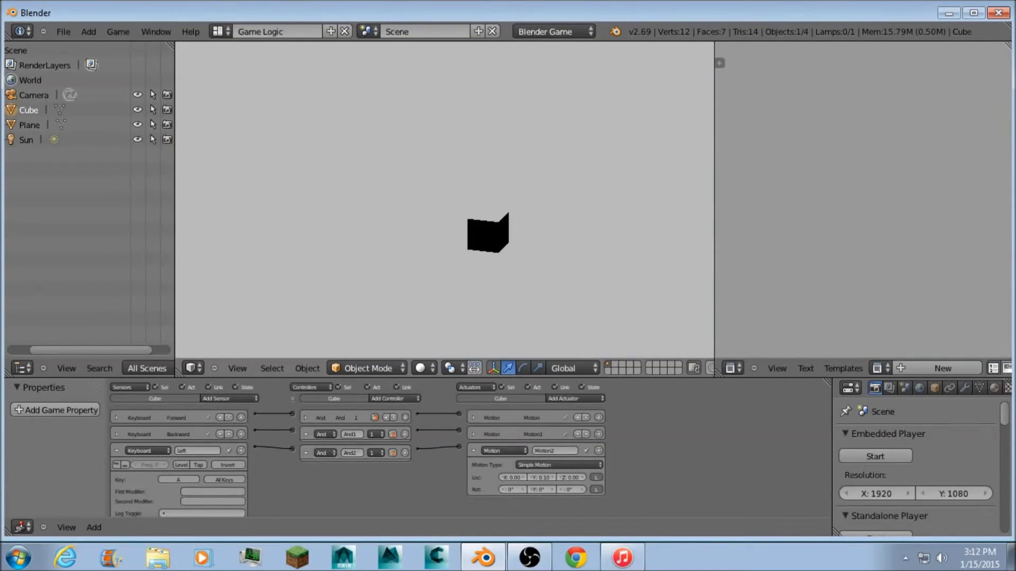
{"action": "key", "text": "a"}
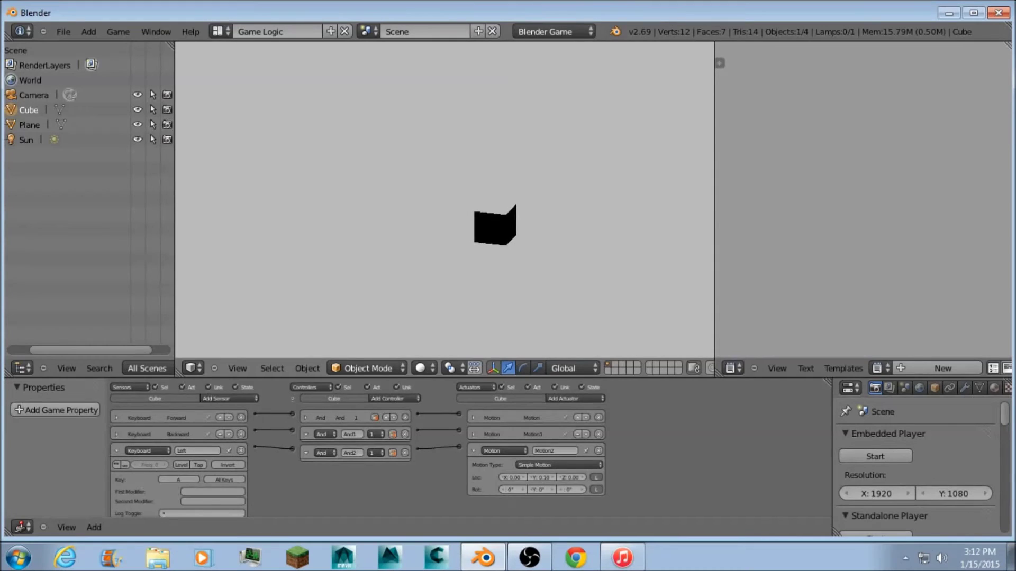
{"action": "key", "text": "s"}
{"action": "key", "text": "a"}
{"action": "key", "text": "a"}
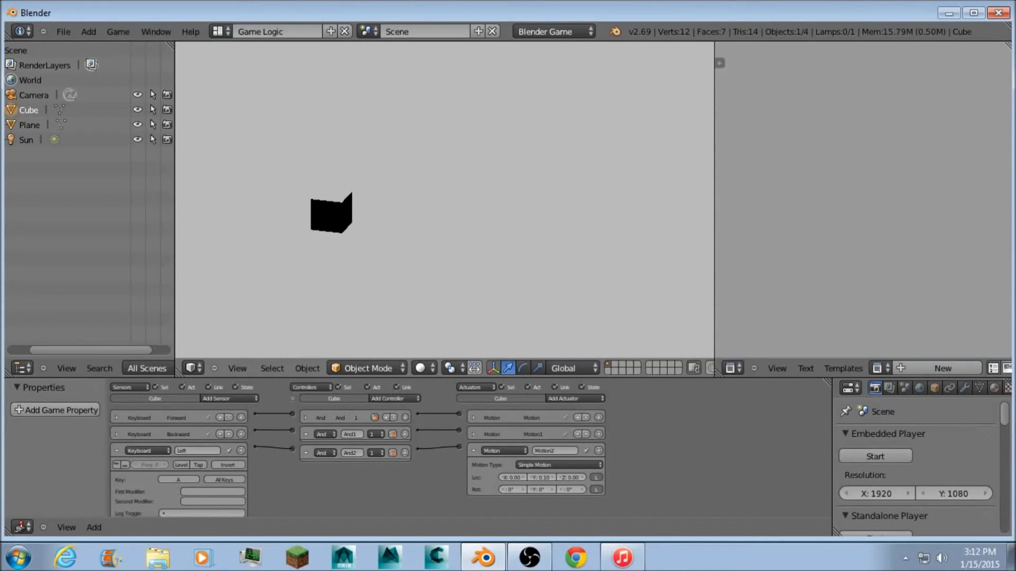
{"action": "key", "text": "s"}
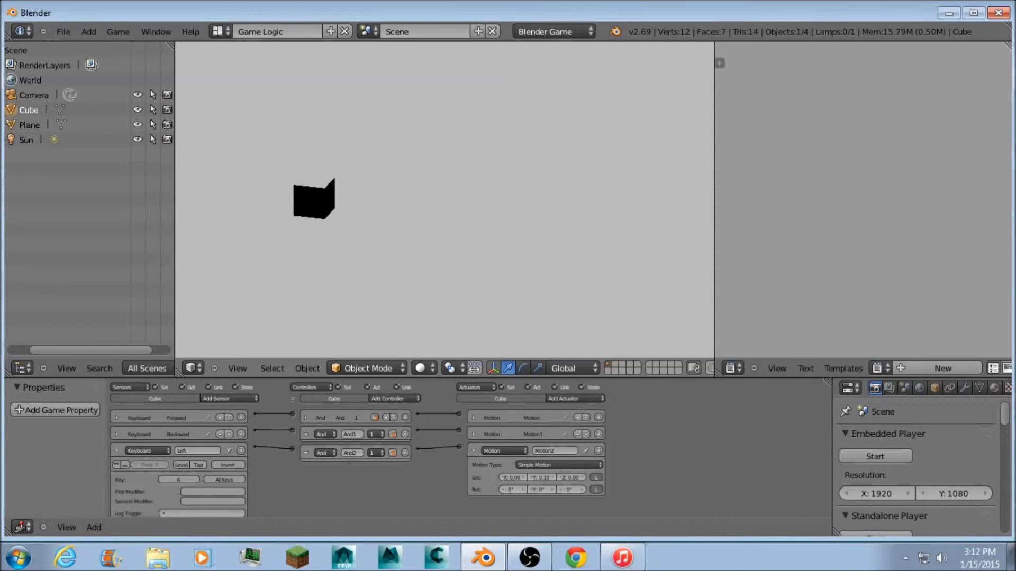
{"action": "key", "text": "a"}
{"action": "key", "text": "Escape"}
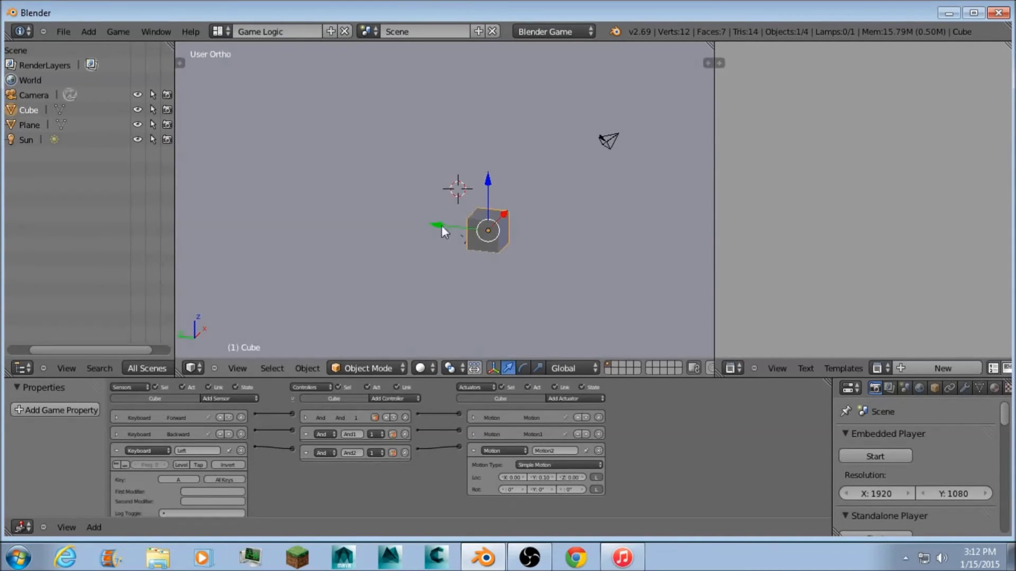
{"action": "left_click", "coordinate": [114, 452]}
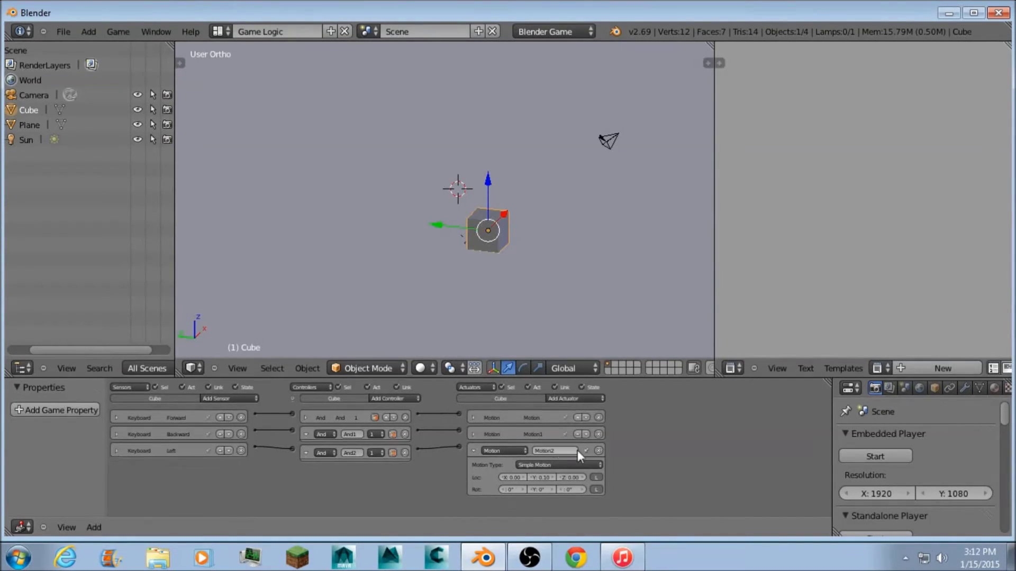
Collapse the Motion2, And2 and And1 bricks and add a Keyboard sensor named Right on key D
{"action": "left_click", "coordinate": [472, 450]}
{"action": "left_click", "coordinate": [307, 453]}
{"action": "left_click", "coordinate": [306, 435]}
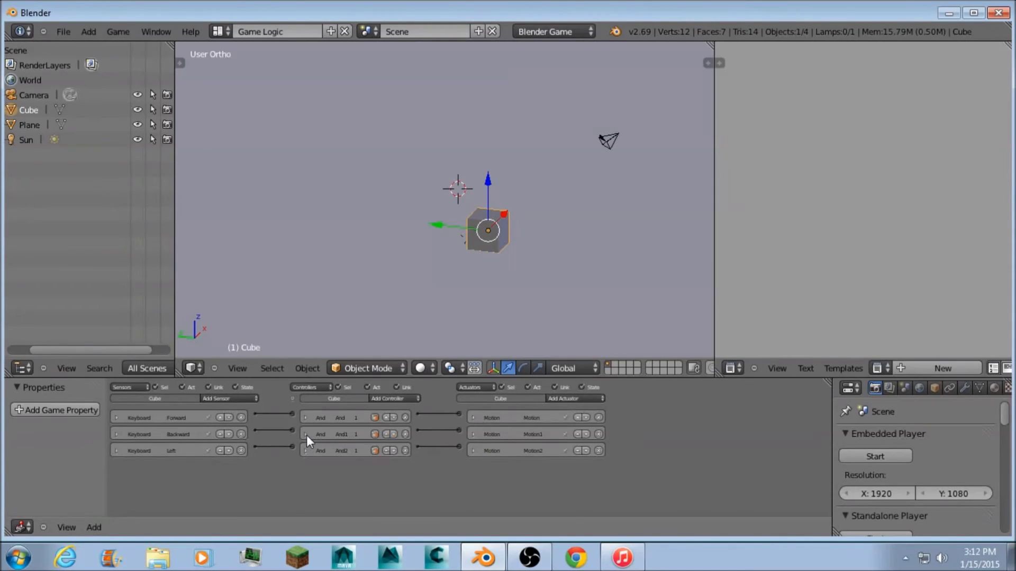
{"action": "left_click", "coordinate": [233, 401]}
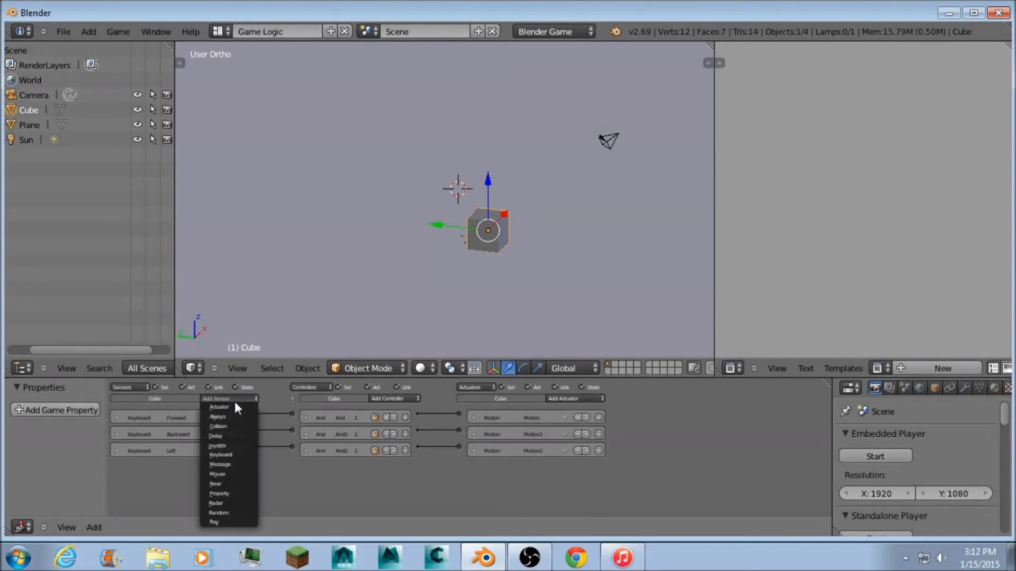
{"action": "left_click", "coordinate": [236, 455]}
{"action": "scroll", "coordinate": [230, 462], "scroll_direction": "down", "scroll_amount": 3}
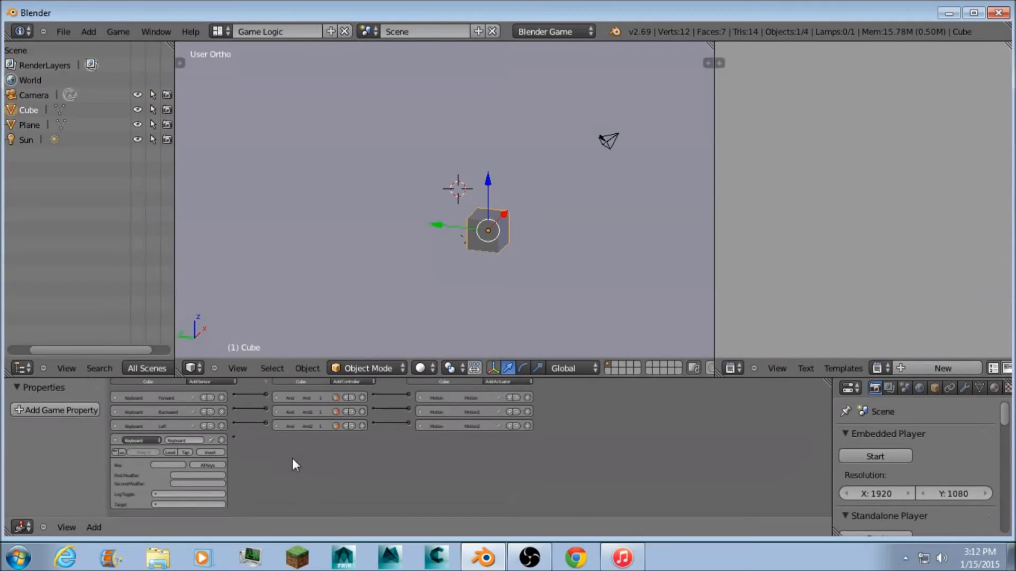
{"action": "left_click", "coordinate": [189, 439]}
{"action": "type", "text": "Rightd"}
Add a Motion3 actuator with Loc Y -0.10 and link the Right sensor to it via And3
{"action": "left_click", "coordinate": [501, 383]}
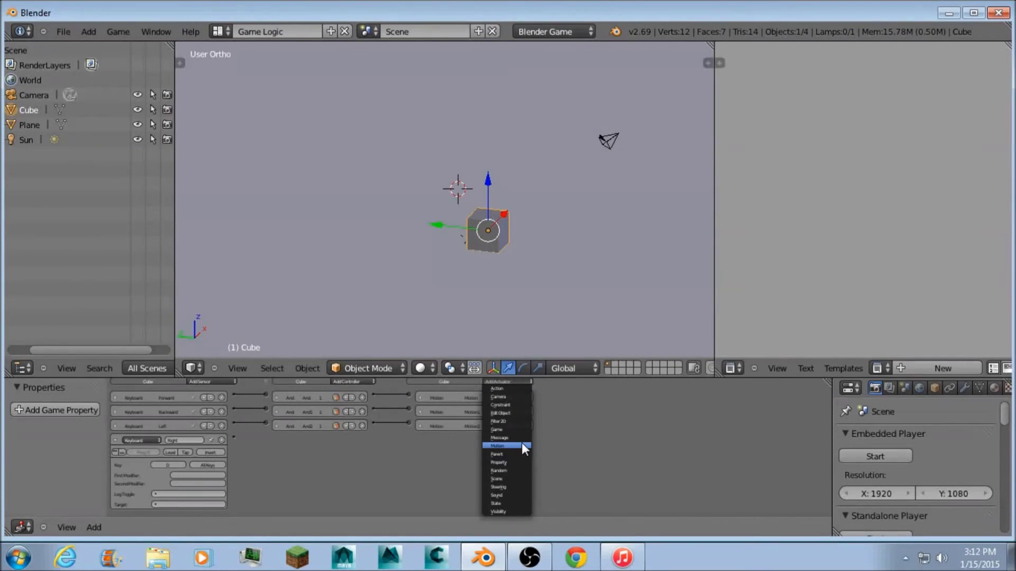
{"action": "left_click", "coordinate": [524, 446]}
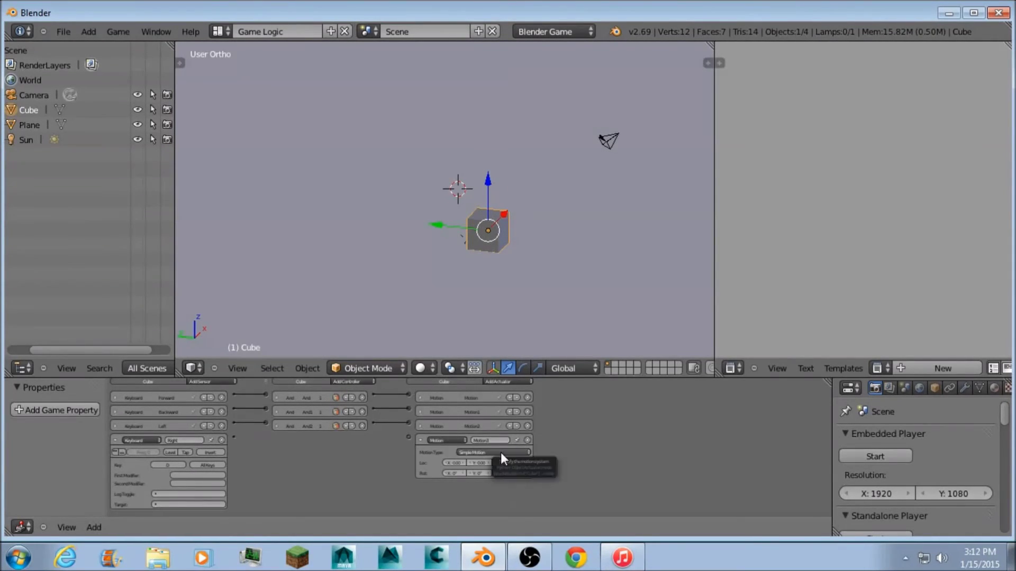
{"action": "left_click", "coordinate": [471, 463]}
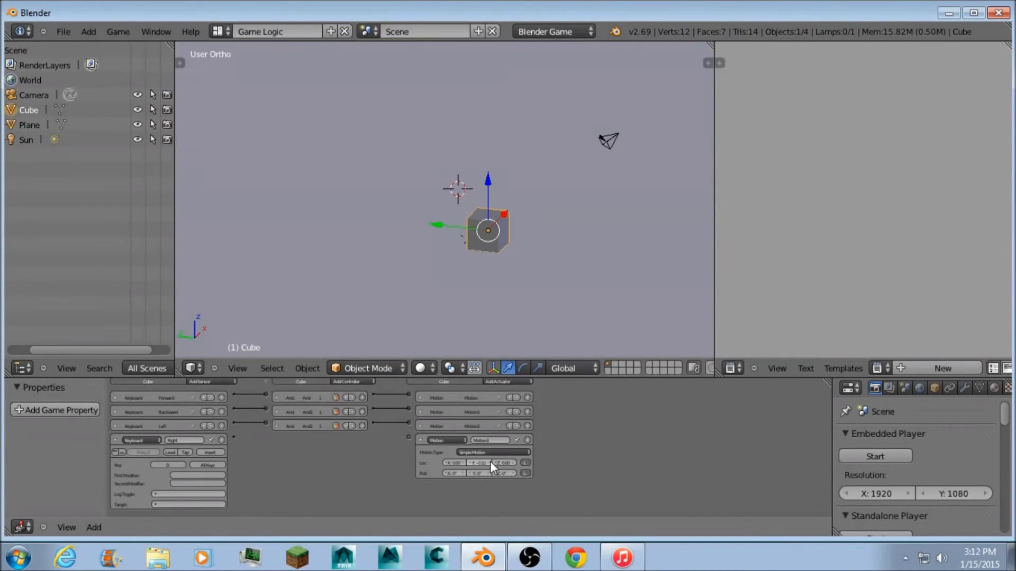
{"action": "scroll", "coordinate": [490, 461], "scroll_direction": "up", "scroll_amount": 2}
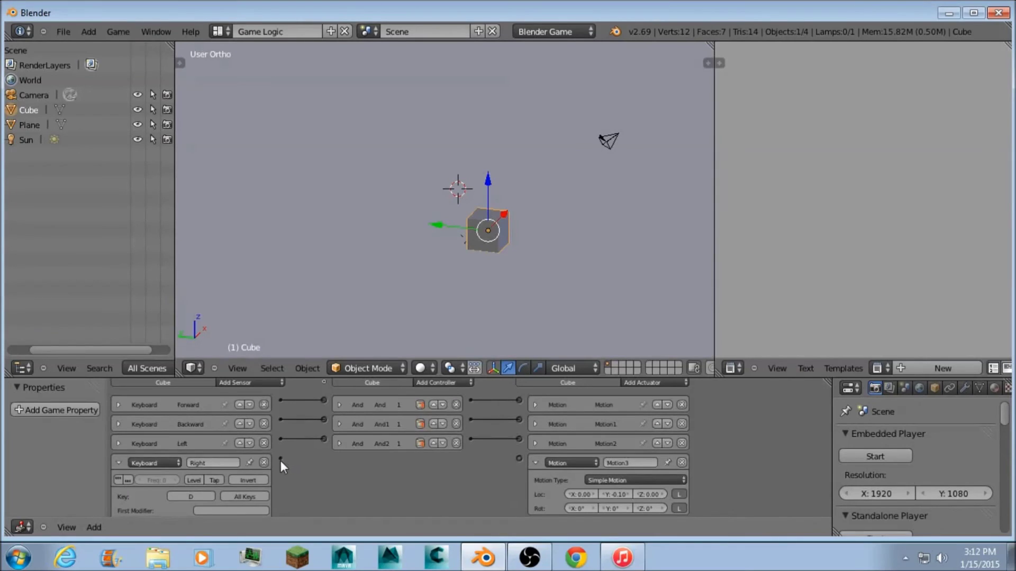
{"action": "left_click_drag", "start_coordinate": [281, 459], "coordinate": [519, 458]}
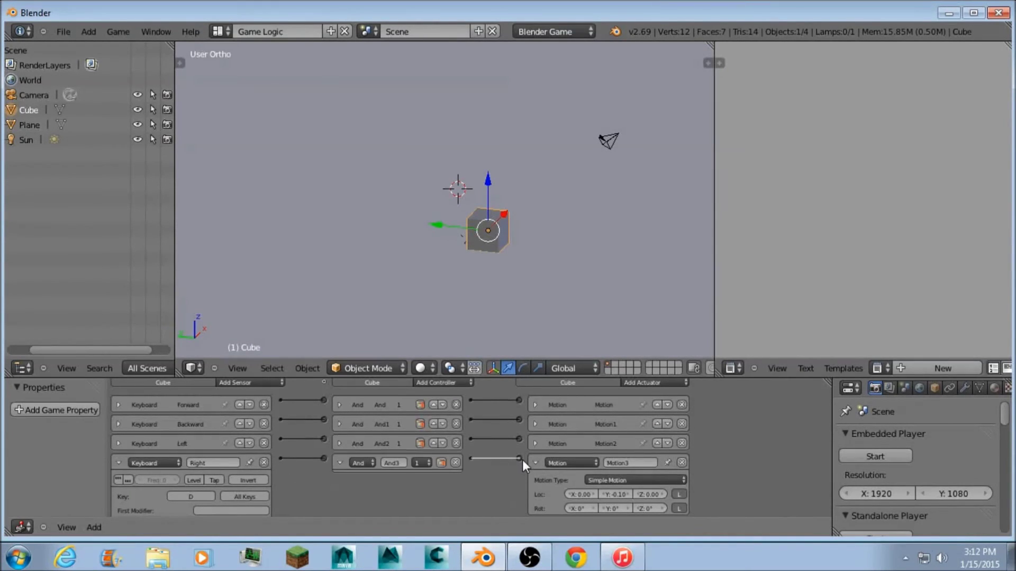
{"action": "key", "text": "p"}
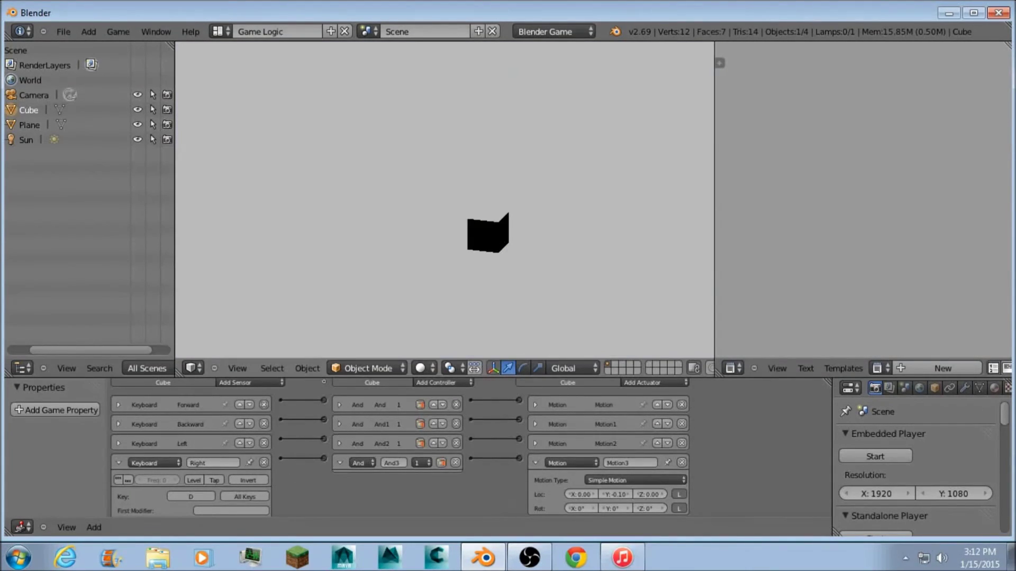
{"action": "key", "text": "d"}
{"action": "key", "text": "a"}
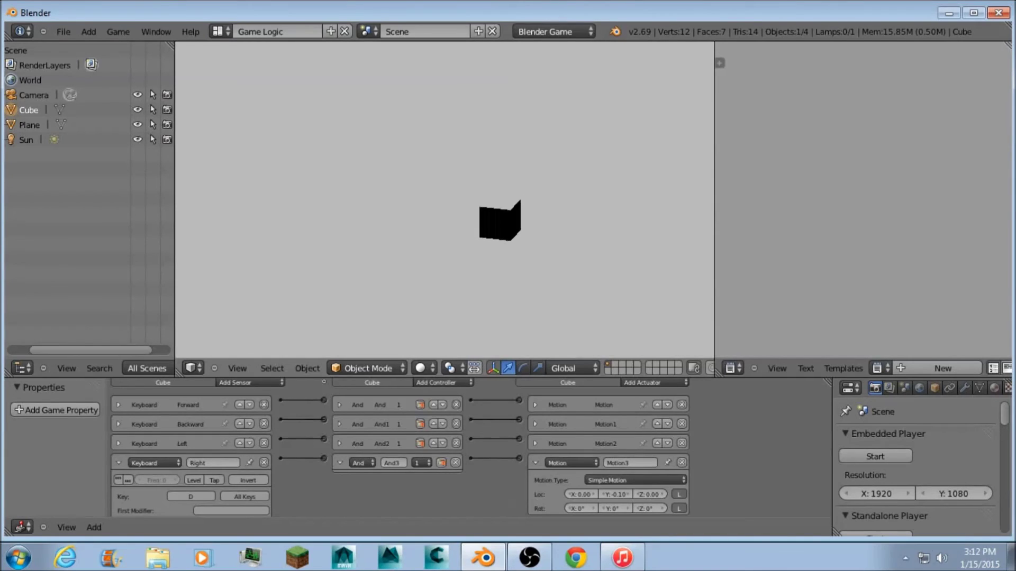
{"action": "key", "text": "a"}
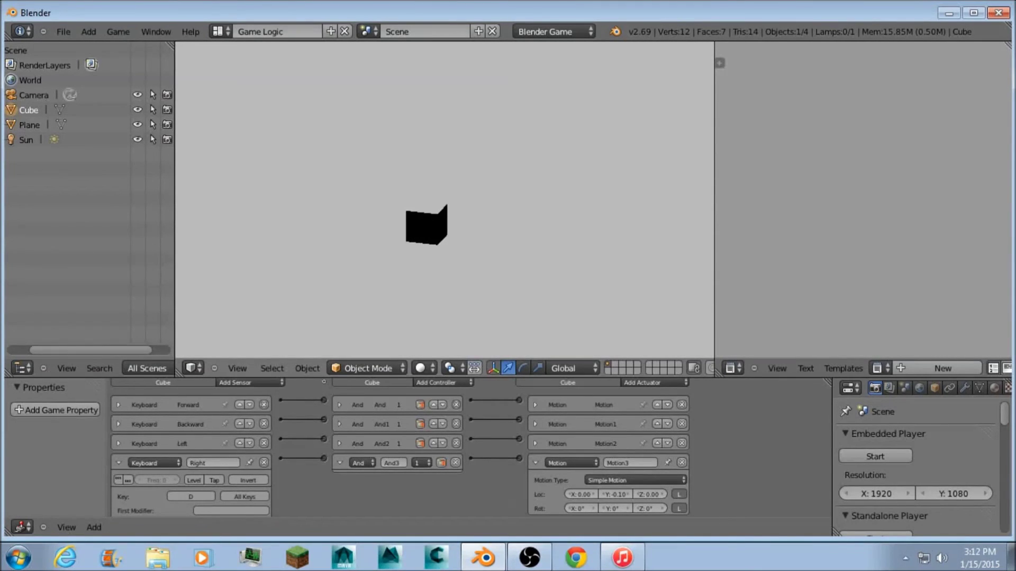
{"action": "key", "text": "d"}
{"action": "key", "text": "d"}
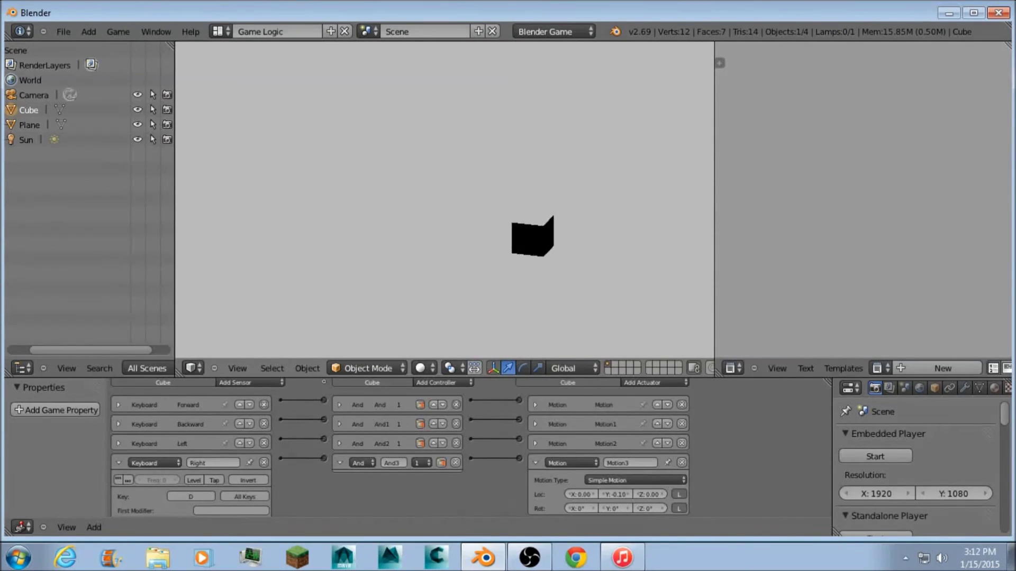
{"action": "key", "text": "a"}
{"action": "key", "text": "a"}
{"action": "key", "text": "d"}
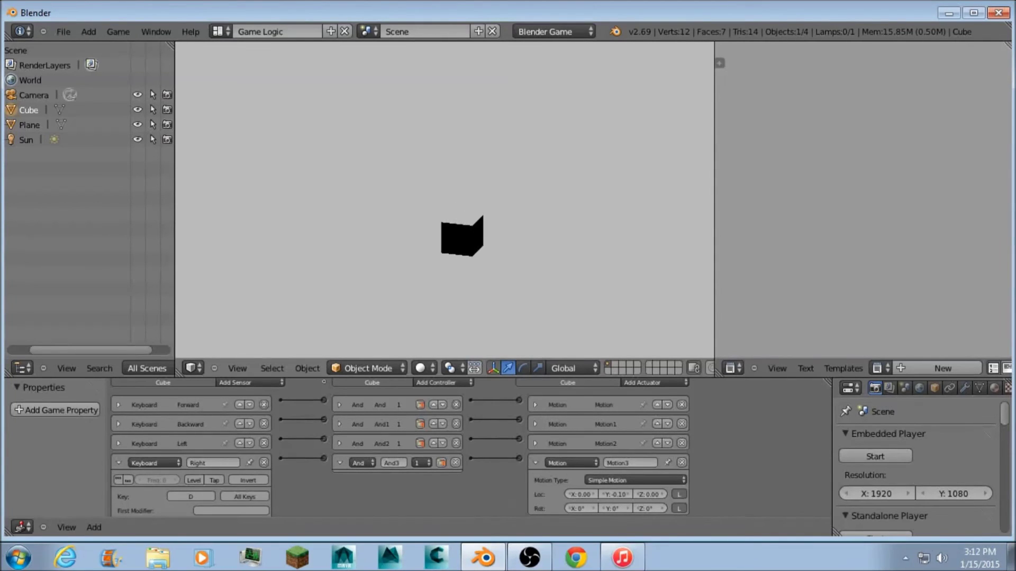
{"action": "key", "text": "a"}
{"action": "key", "text": "Escape"}
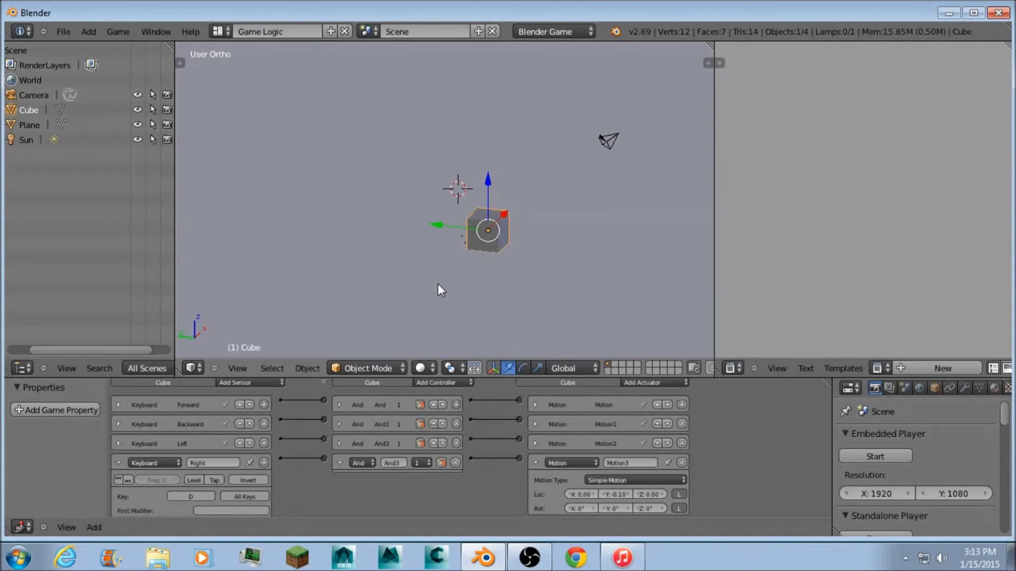
{"action": "left_click", "coordinate": [245, 384]}
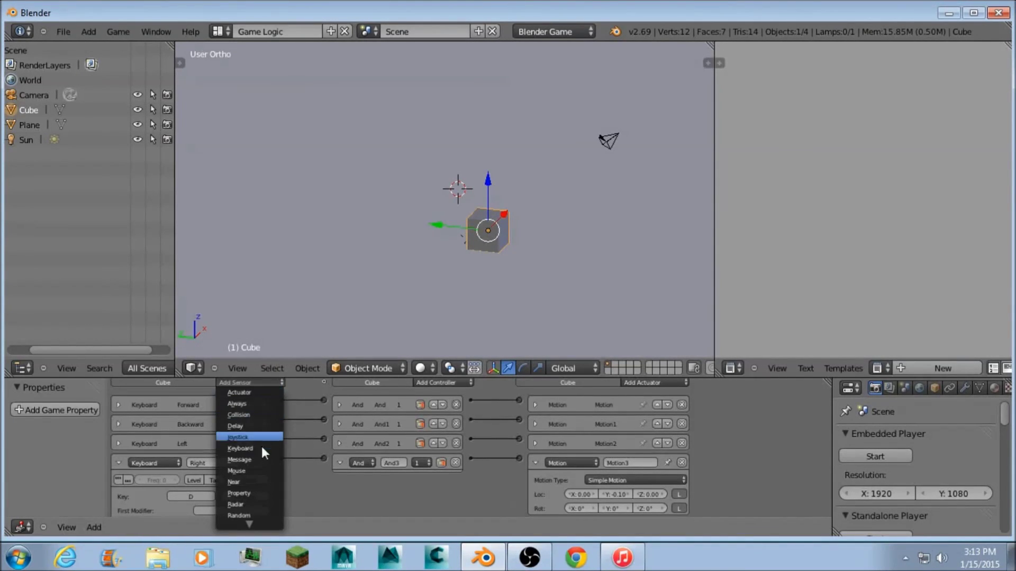